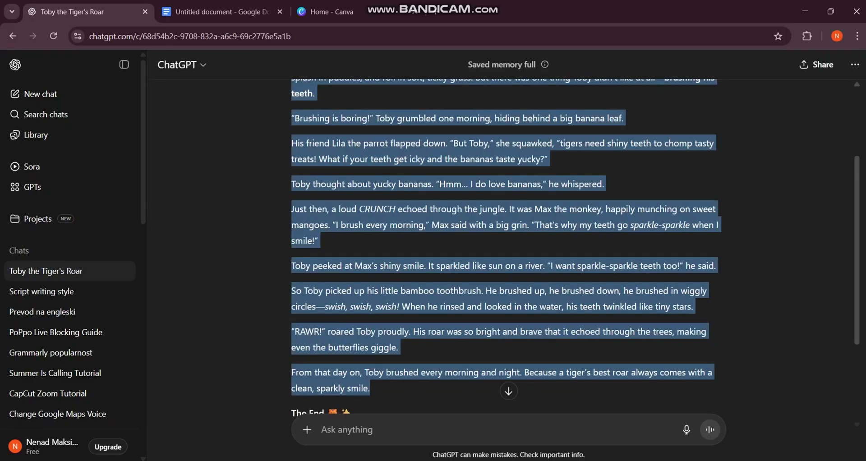
# Step: Copy the selected tiger story from the ChatGPT conversation and paste it into the untitled Google Docs document
pyautogui.rightClick(367, 247)
pyautogui.click(388, 255)
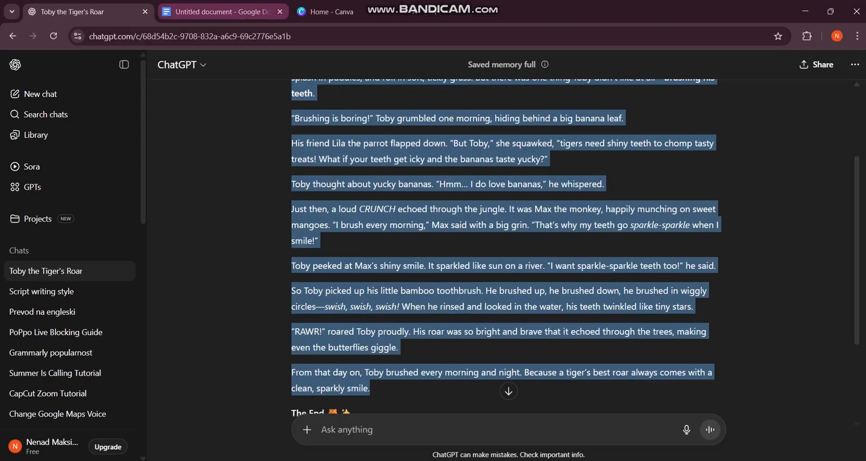
pyautogui.click(216, 12)
pyautogui.rightClick(273, 209)
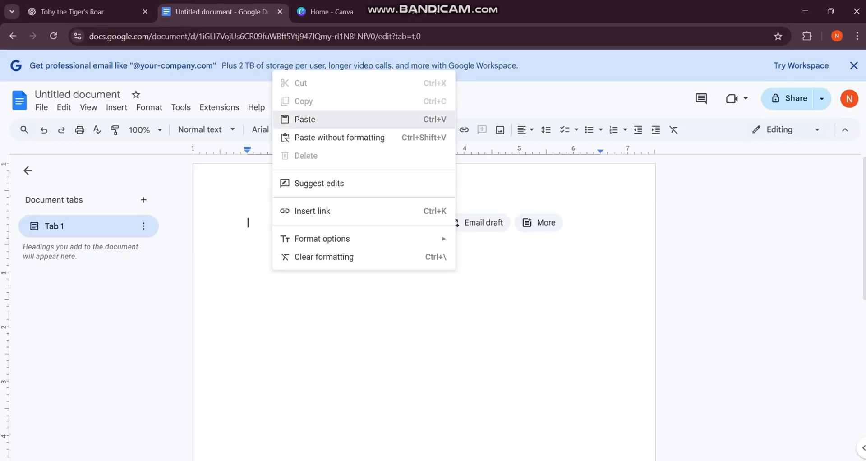
pyautogui.click(293, 118)
pyautogui.scroll(1, 424, 307)
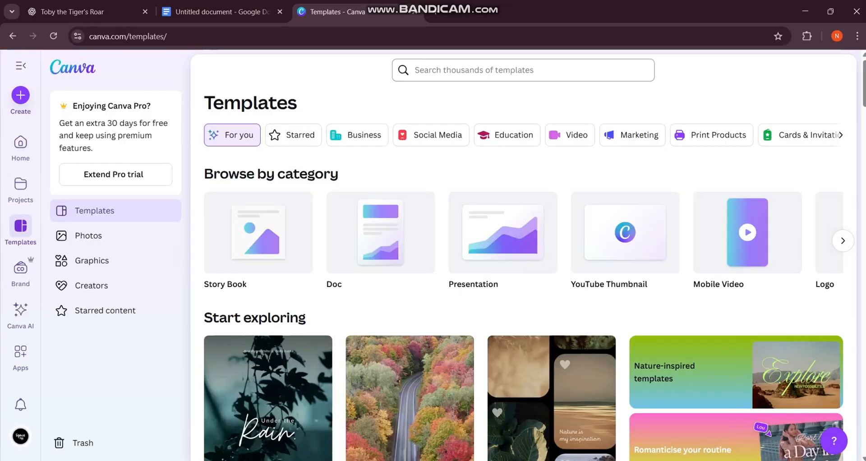
# Step: In Canva, search the templates for "storybook" and start a blank Story Book design
pyautogui.click(523, 70)
pyautogui.write('storybook')
pyautogui.press('Return')
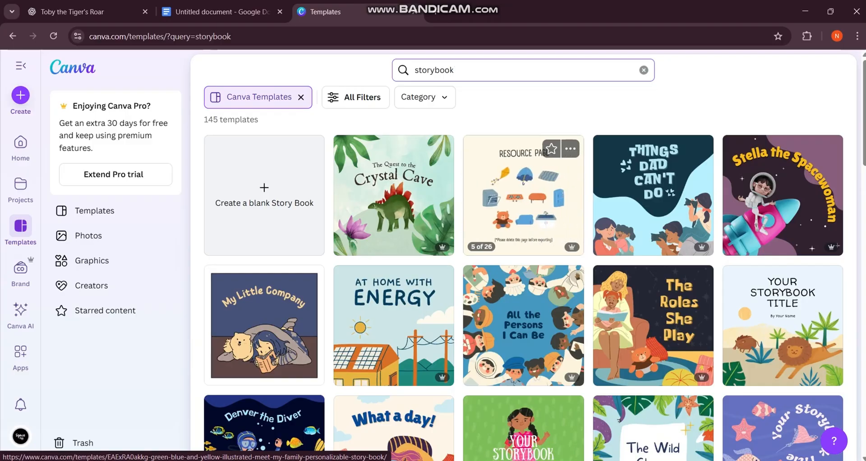
pyautogui.click(523, 195)
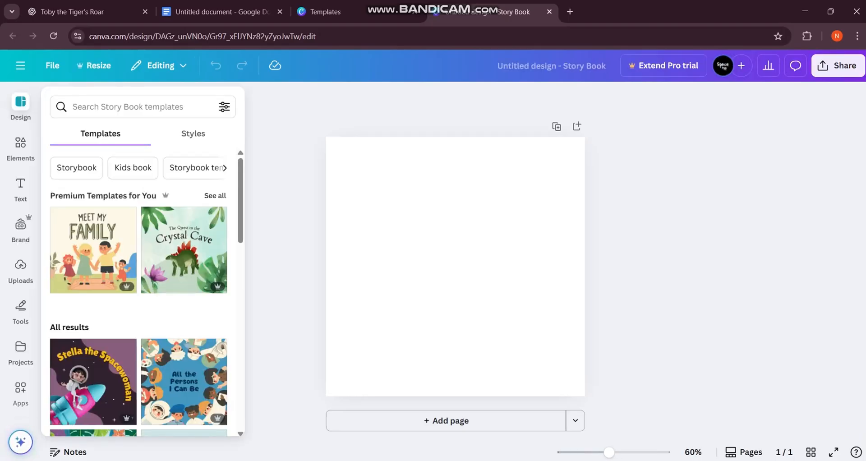
# Step: Give the blank page a vertical gradient background running from yellow to green
pyautogui.click(455, 266)
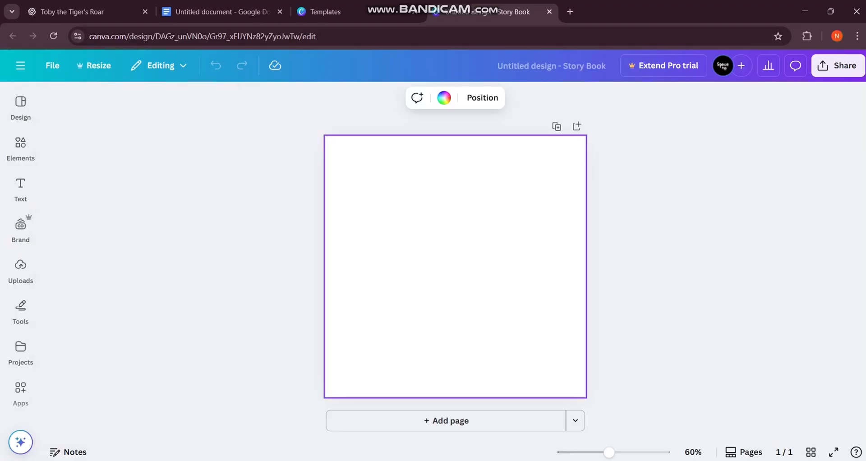
pyautogui.click(443, 97)
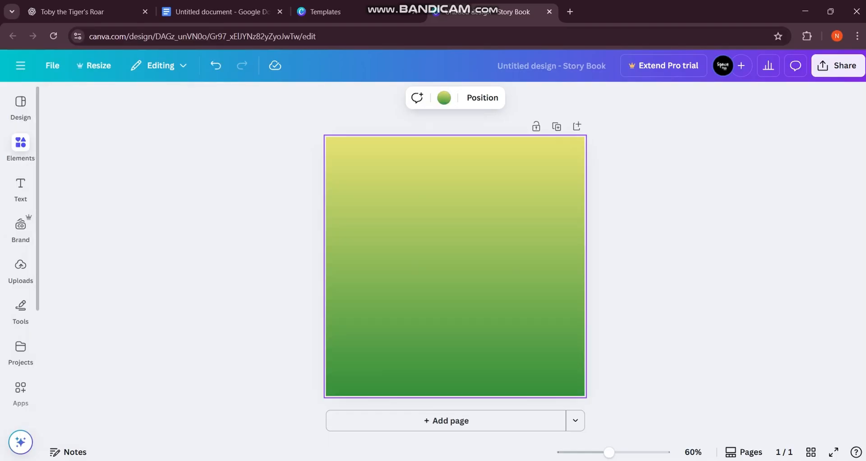
# Step: Find the Blob frames among the elements and add the first blob frame to the page's lower half
pyautogui.click(20, 148)
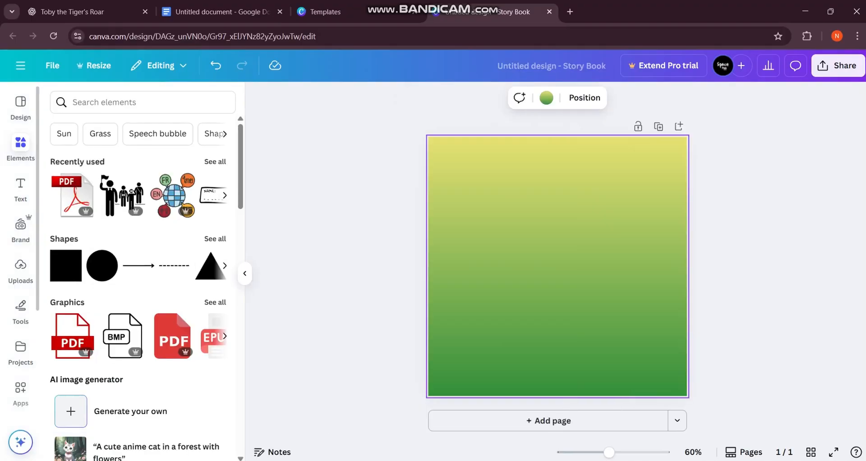
pyautogui.scroll(-15, 139, 280)
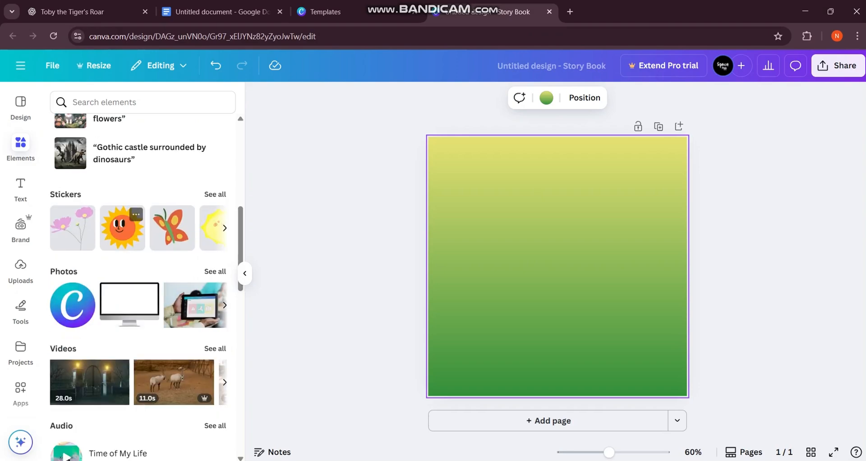
pyautogui.scroll(-5, 140, 279)
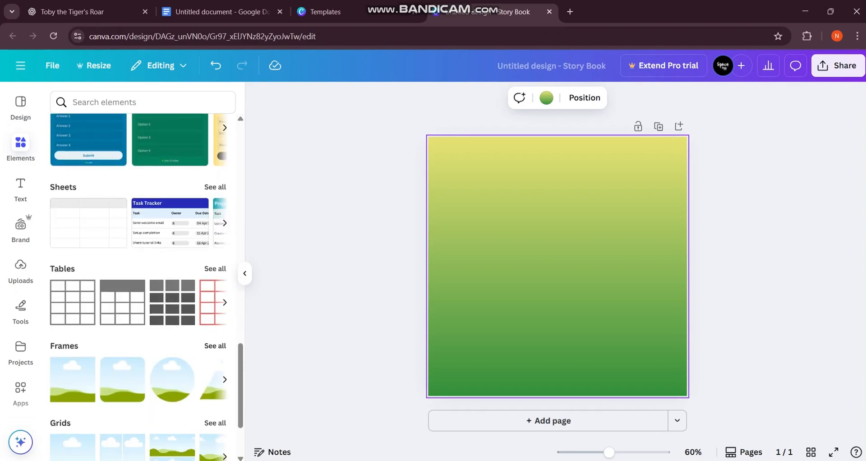
pyautogui.click(215, 346)
pyautogui.scroll(-6, 140, 280)
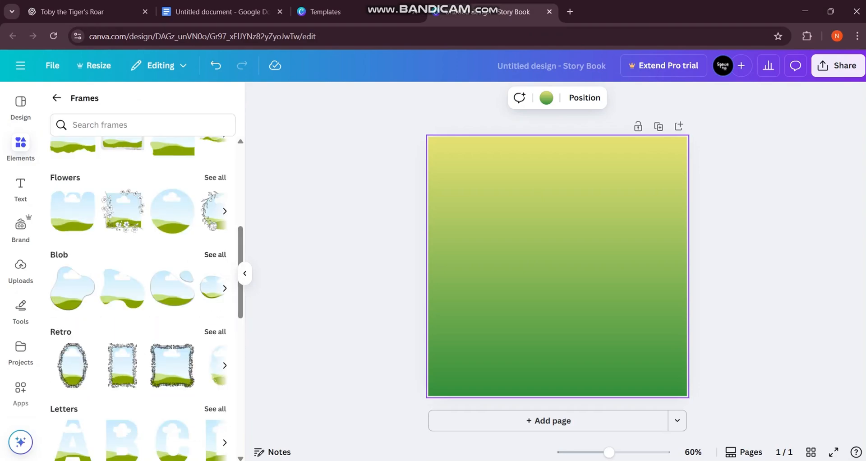
pyautogui.click(215, 254)
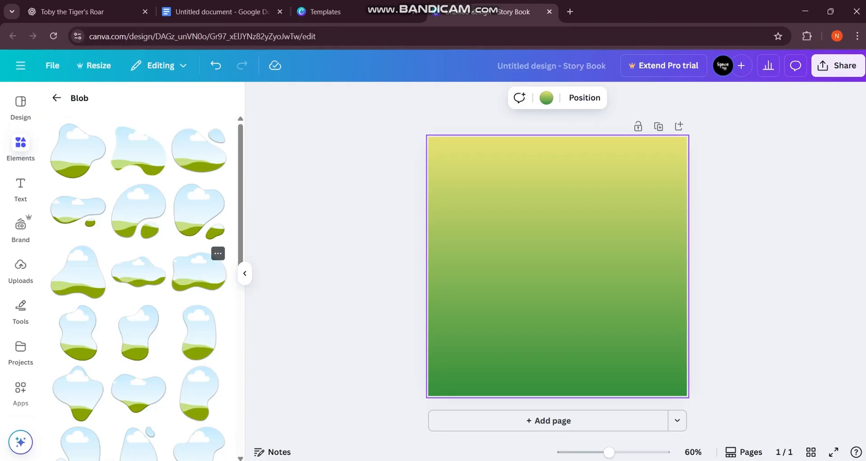
# Step: Paste the story's opening paragraph onto the page, allowing clipboard access, and position it above the blob frame
pyautogui.rightClick(472, 170)
pyautogui.click(512, 206)
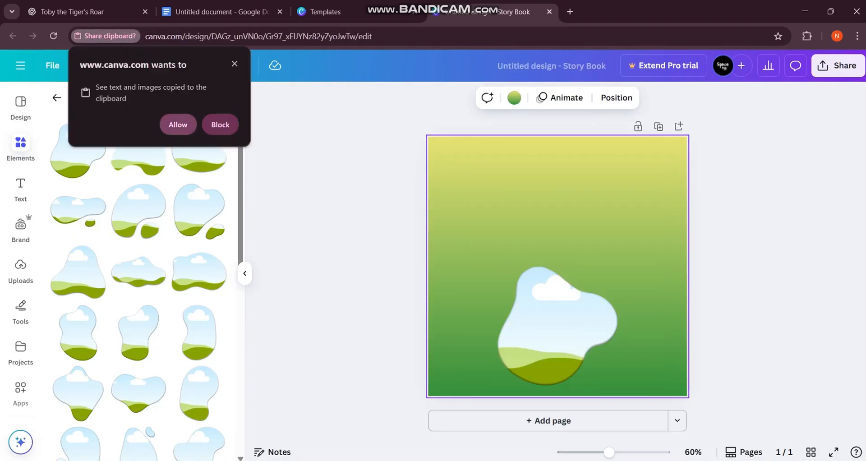
pyautogui.click(178, 125)
pyautogui.click(557, 180)
pyautogui.moveTo(557, 266); pyautogui.dragTo(557, 199)
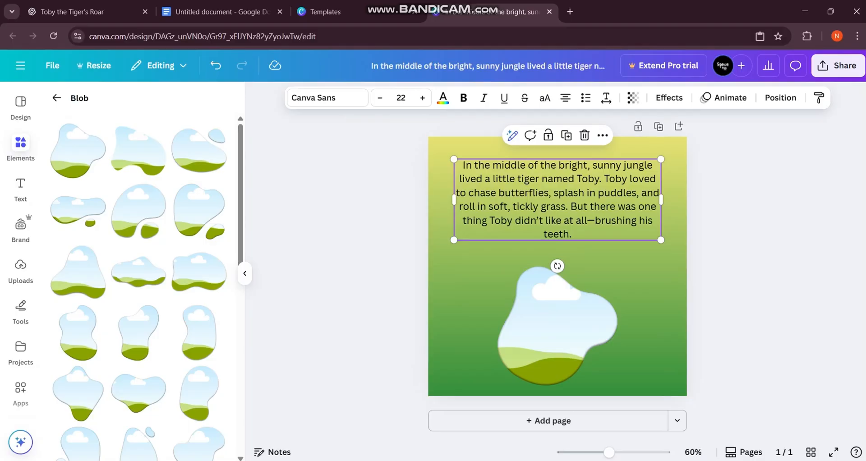
# Step: Try white as the opening paragraph's text color and change its font to Comic Sans
pyautogui.click(443, 98)
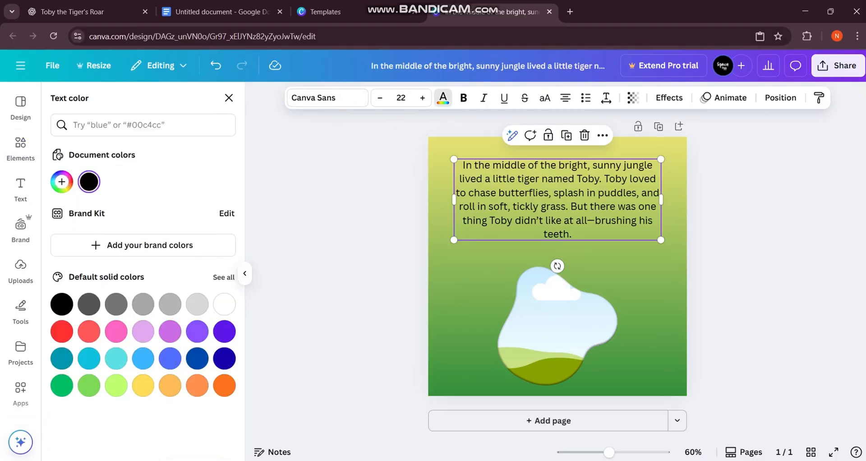
pyautogui.click(225, 304)
pyautogui.click(327, 98)
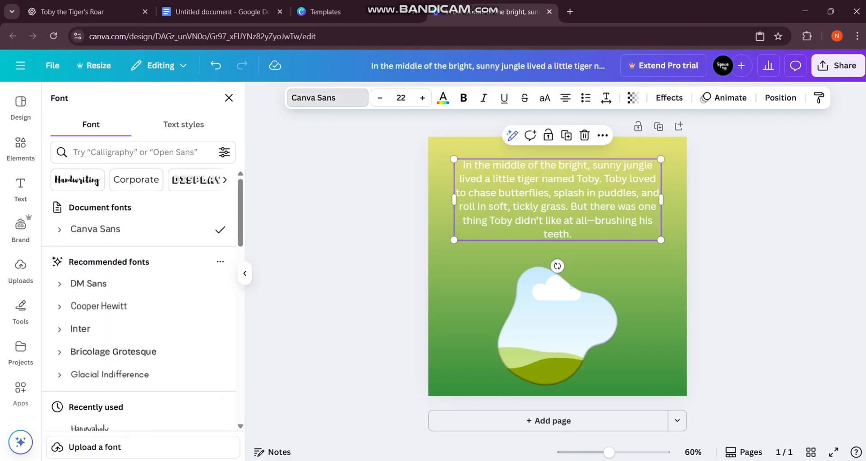
pyautogui.click(135, 152)
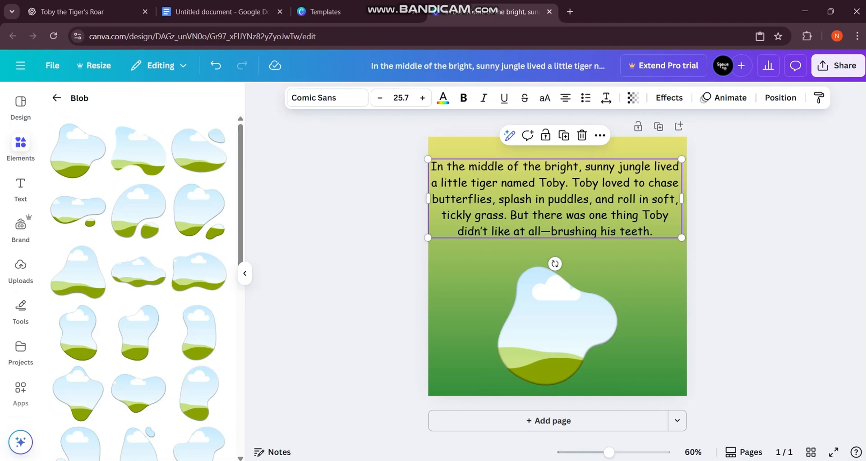
# Step: Add more gradient pages up to page 8 and place blob frames on pages 7 and 8
pyautogui.click(552, 420)
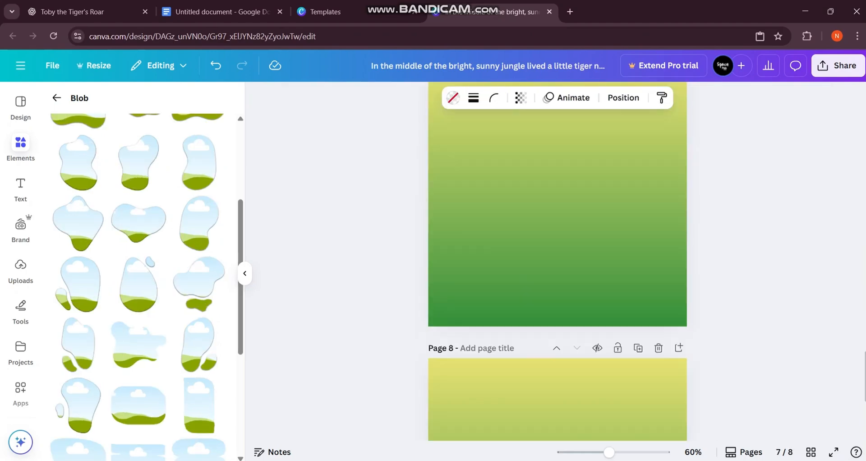
pyautogui.scroll(-1, 97, 343)
pyautogui.moveTo(138, 348); pyautogui.dragTo(618, 264)
pyautogui.scroll(-7, 618, 265)
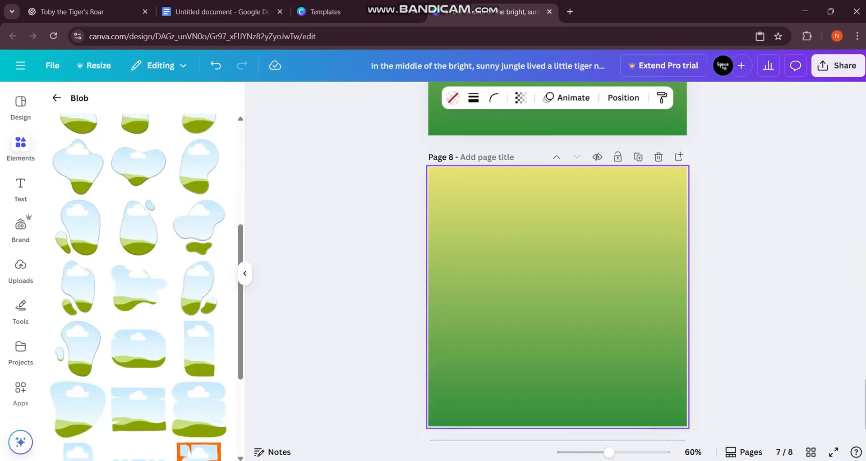
pyautogui.moveTo(77, 409); pyautogui.dragTo(496, 318)
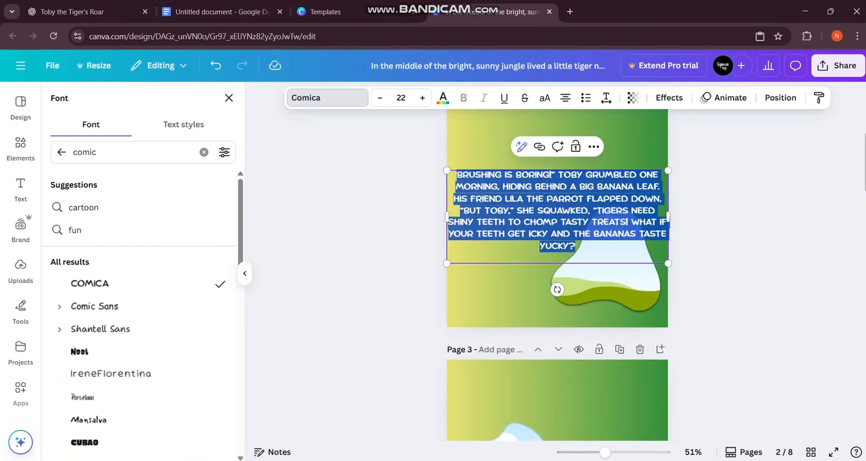
# Step: Finish the font change on page 2 and move its story text up above the blob frame
pyautogui.click(229, 98)
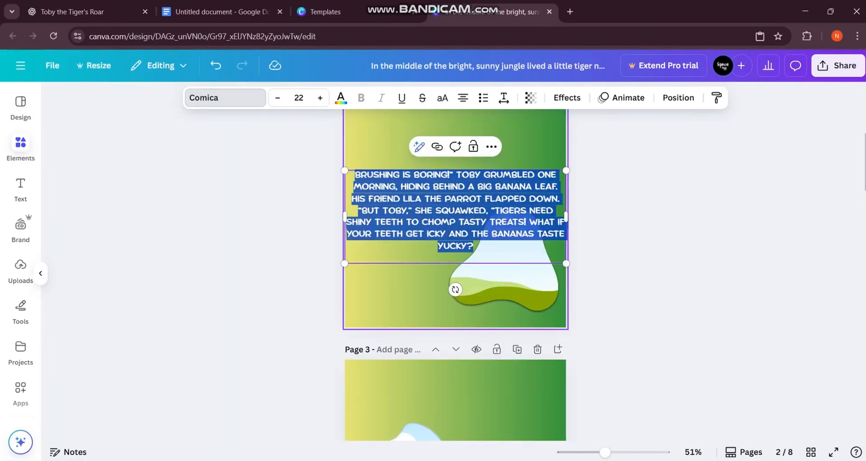
pyautogui.click(406, 217)
pyautogui.moveTo(557, 217); pyautogui.dragTo(557, 165)
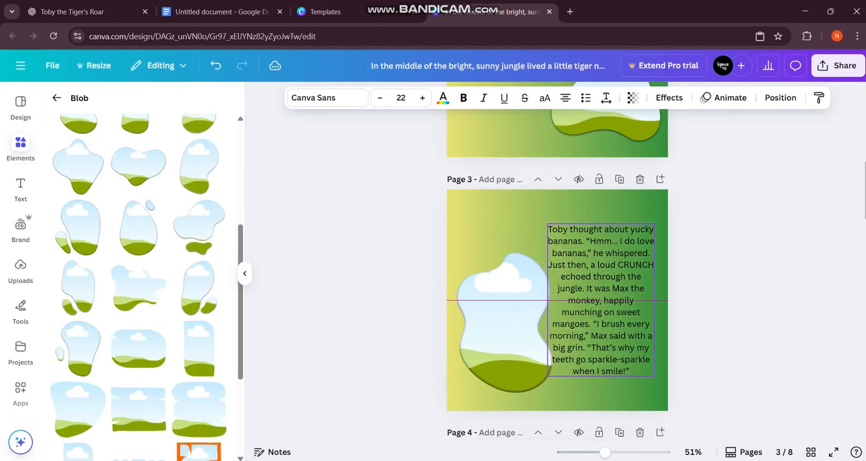
# Step: Position the page 3 story text beside the blob frame's right edge and change its font to Comica
pyautogui.moveTo(600, 300); pyautogui.dragTo(605, 300)
pyautogui.click(327, 98)
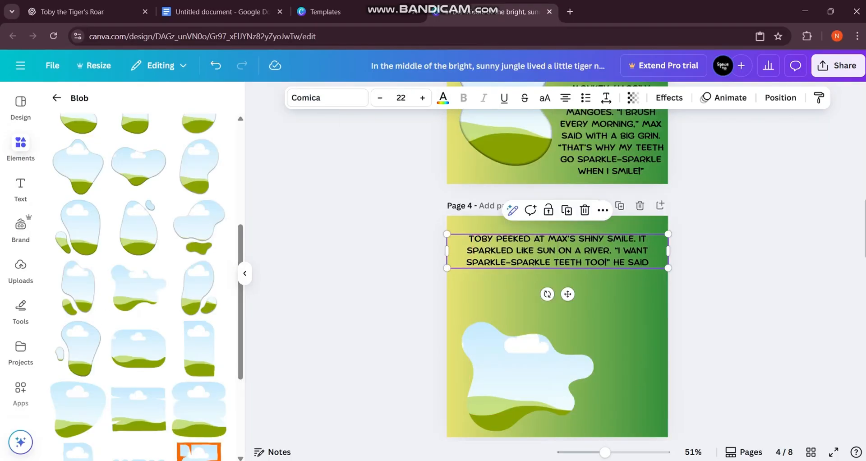
# Step: Center the story text horizontally on page 5 and move the heart-like blob frame down closer to it
pyautogui.scroll(-6, 557, 271)
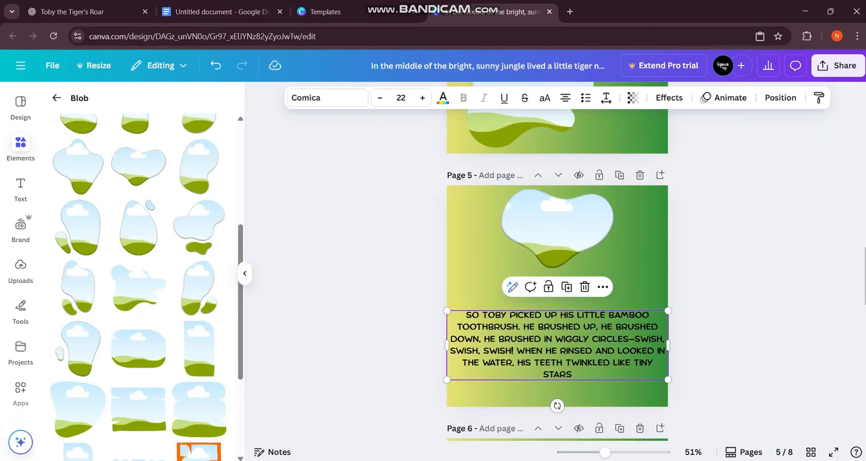
pyautogui.moveTo(556, 345)
pyautogui.mouseDown()
pyautogui.moveTo(545, 346)
pyautogui.moveTo(557, 345)
pyautogui.mouseUp()
pyautogui.click(557, 228)
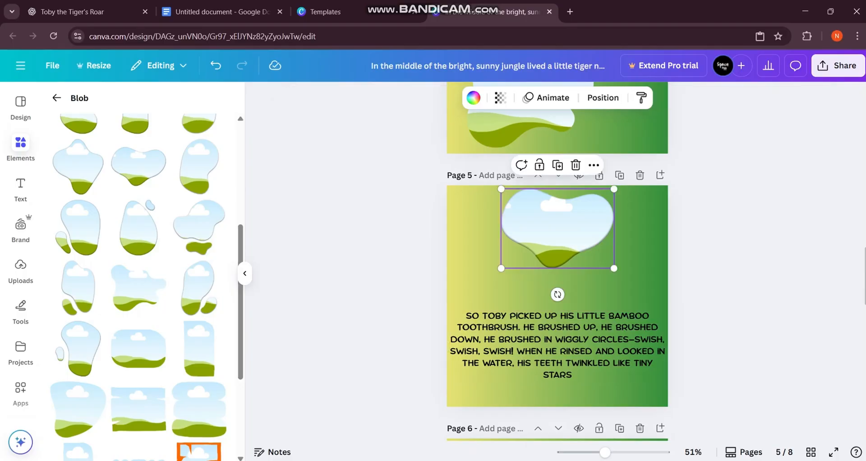
pyautogui.moveTo(557, 228); pyautogui.dragTo(557, 247)
# Step: Arrange the story text below the blob frames on pages 6 and 7
pyautogui.scroll(-7, 557, 270)
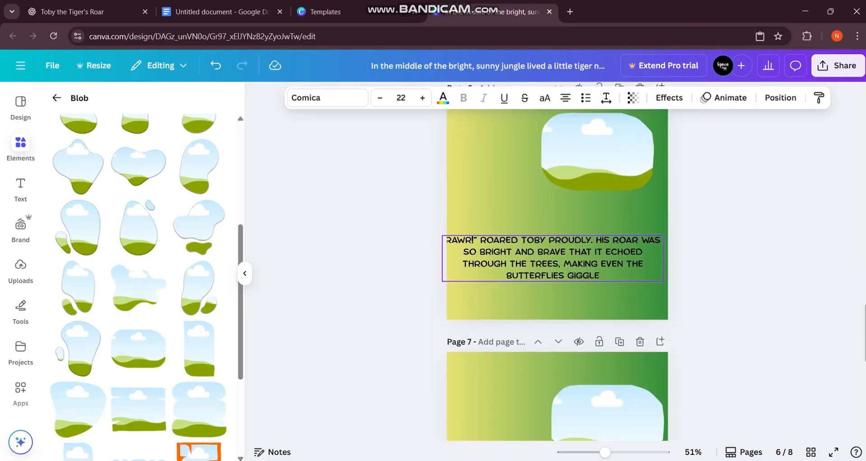
pyautogui.moveTo(553, 258); pyautogui.dragTo(511, 244)
pyautogui.scroll(-4, 557, 271)
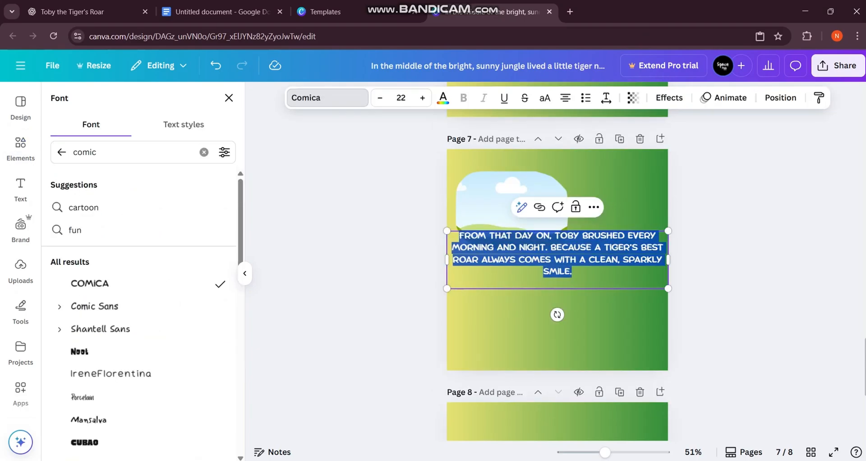
pyautogui.press('Escape')
pyautogui.press('Escape')
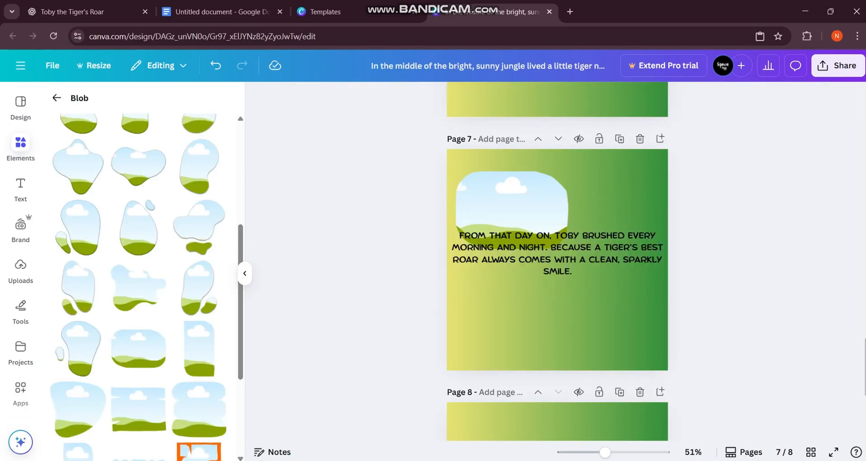
pyautogui.click(556, 253)
pyautogui.moveTo(557, 253); pyautogui.dragTo(557, 298)
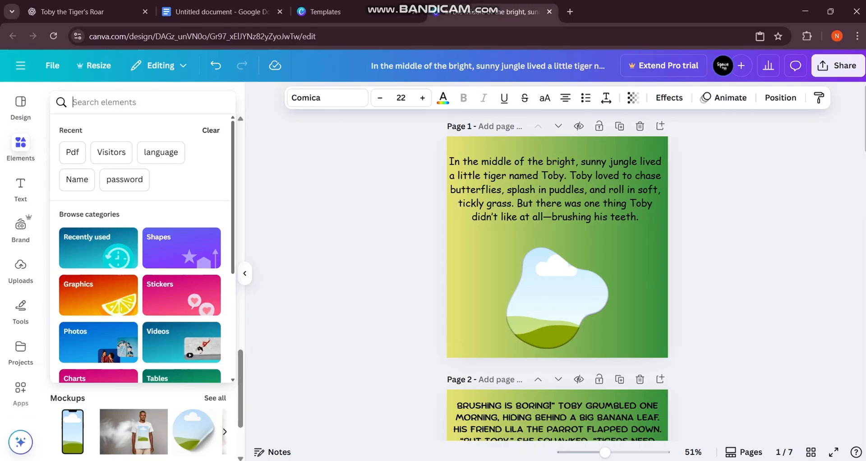
# Step: Search the elements for "tiger" graphics
pyautogui.write('ti')
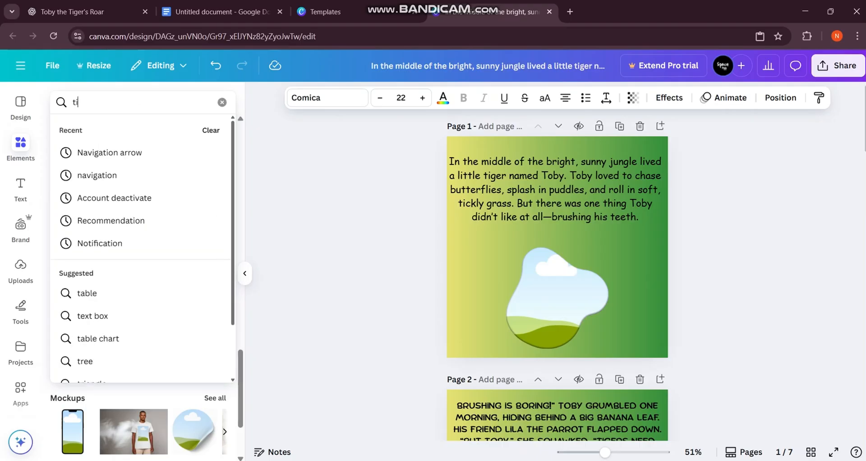
pyautogui.write('g')
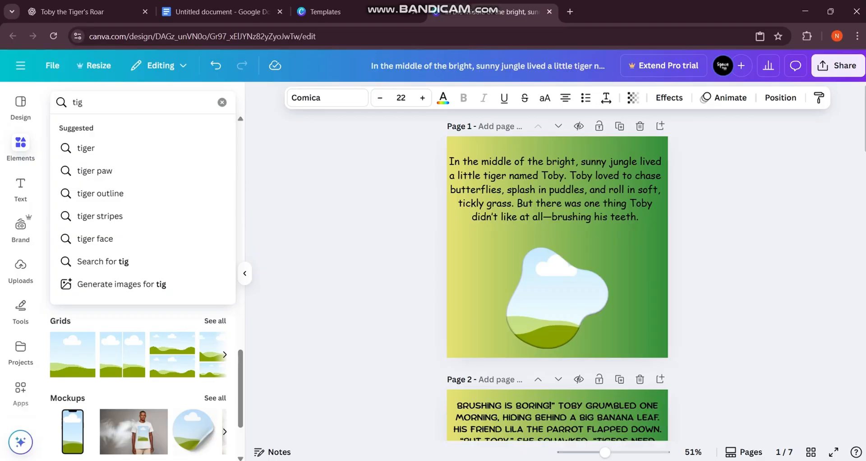
pyautogui.write('er')
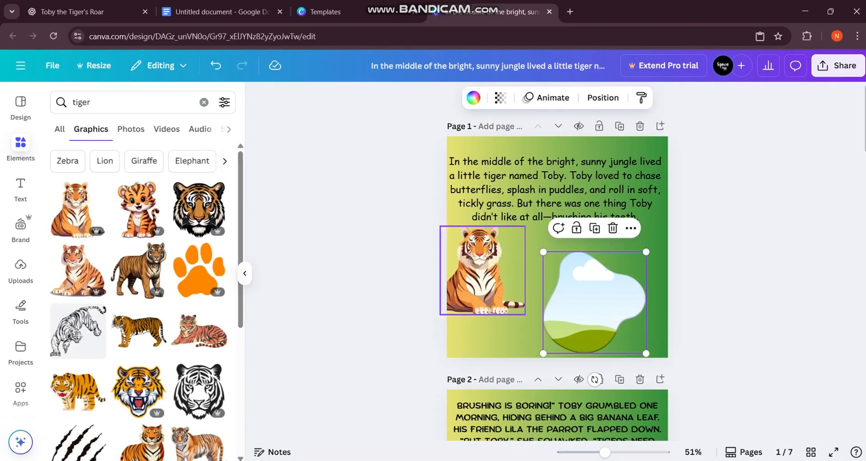
# Step: Place the sitting tiger graphic in the lower-left corner of page 1, beside the blob frame
pyautogui.moveTo(483, 269)
pyautogui.mouseDown()
pyautogui.moveTo(493, 291)
pyautogui.moveTo(489, 275)
pyautogui.mouseUp()
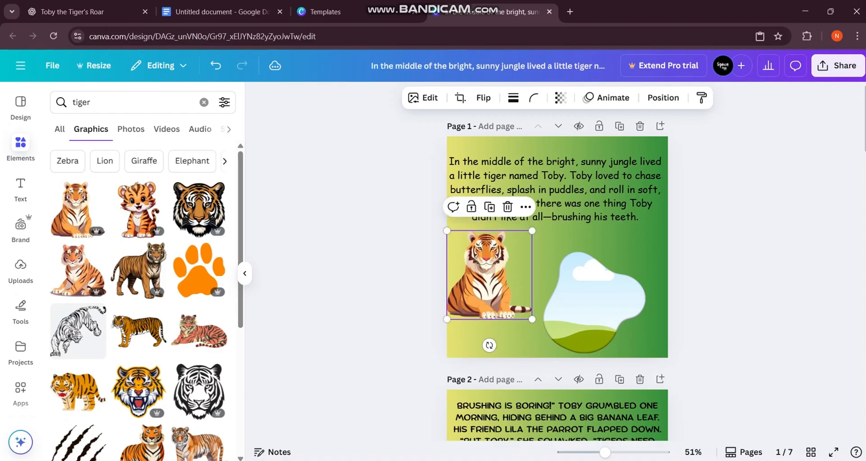
pyautogui.scroll(-2, 557, 270)
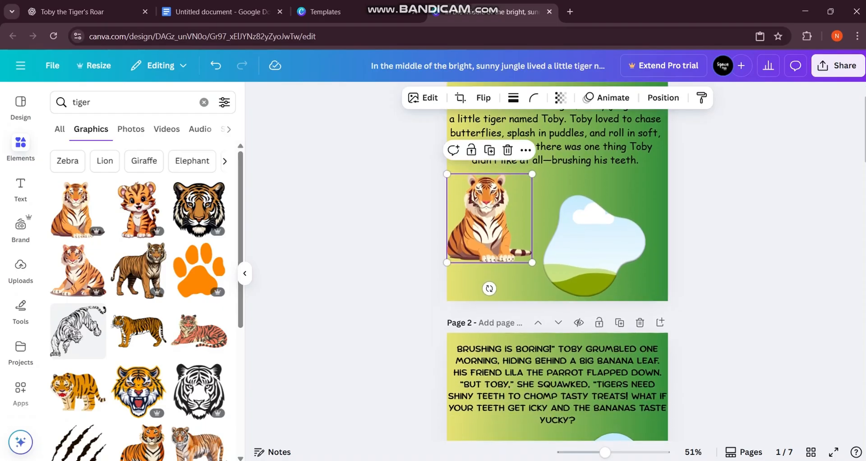
pyautogui.moveTo(489, 219); pyautogui.dragTo(489, 257)
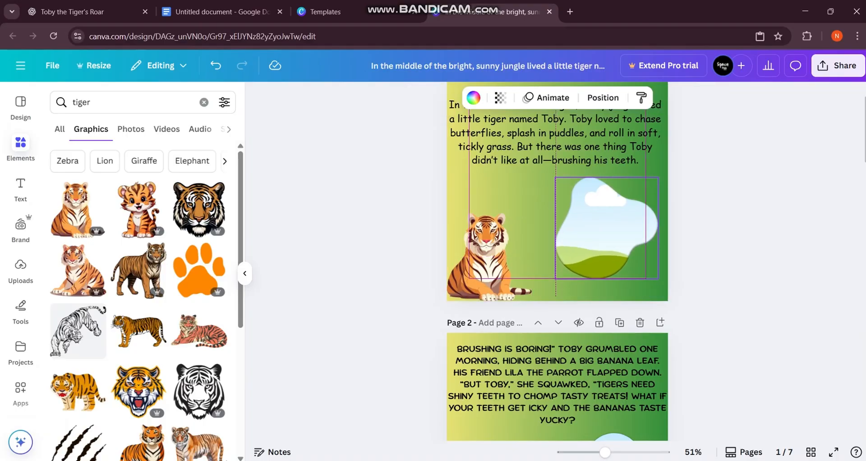
# Step: Set the seated cub graphic on page 3 to a transparency of 29 and place it in the page's upper-left corner above the blob frame
pyautogui.scroll(-1, 557, 271)
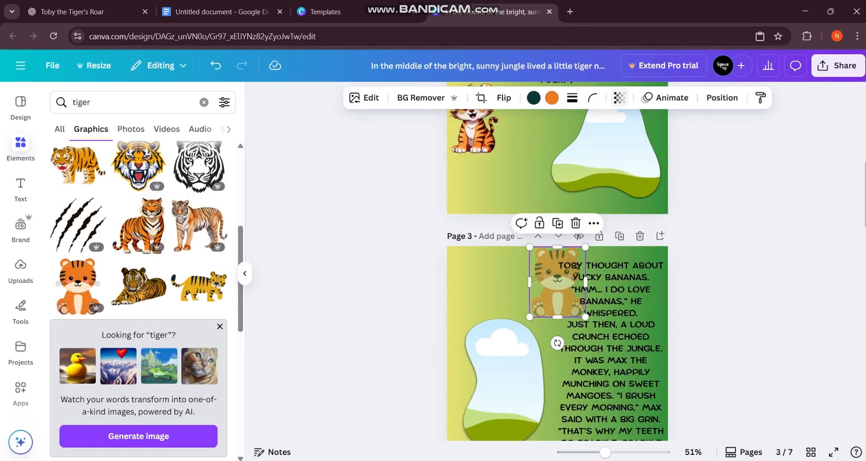
pyautogui.click(619, 97)
pyautogui.moveTo(605, 144); pyautogui.dragTo(586, 144)
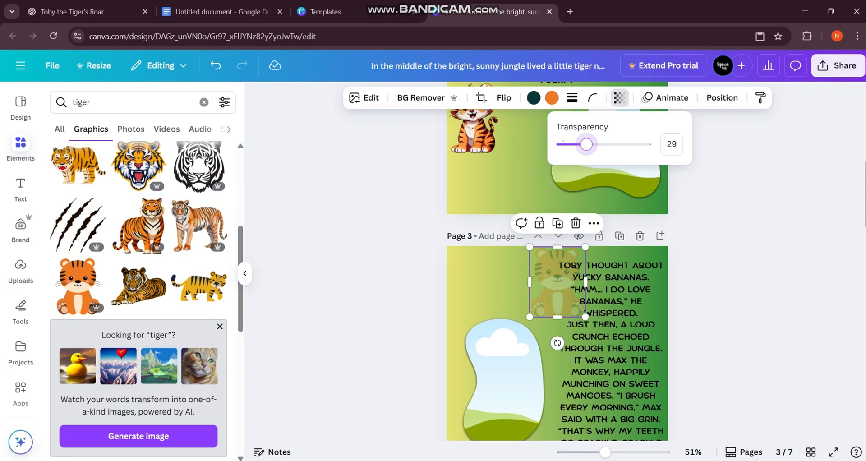
pyautogui.moveTo(558, 282); pyautogui.dragTo(482, 282)
pyautogui.scroll(-3, 579, 306)
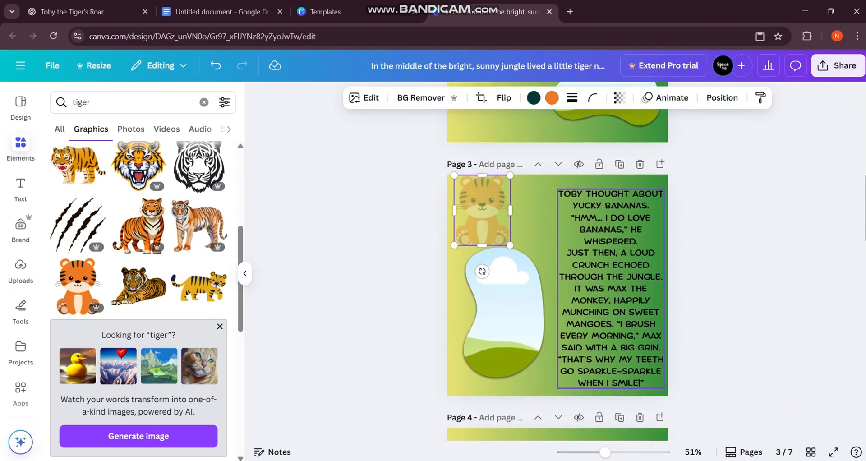
pyautogui.click(503, 270)
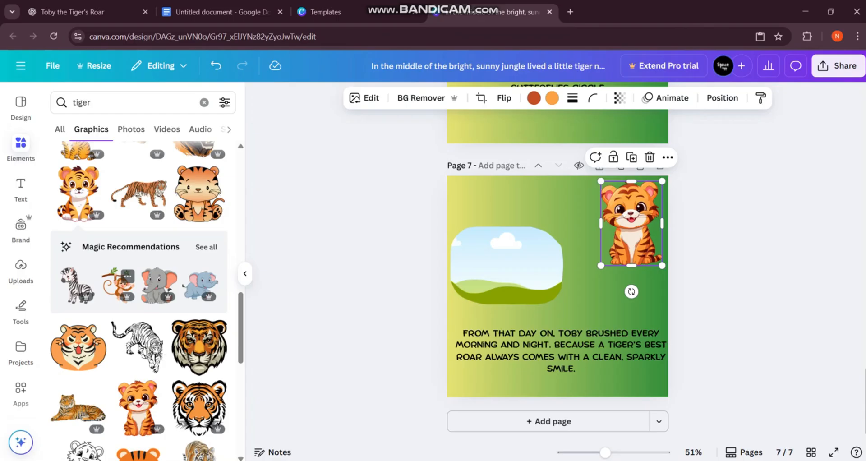
# Step: Open the Magic Media image generator and enter the prompt "cute tiger sitting in a jungle"
pyautogui.click(21, 392)
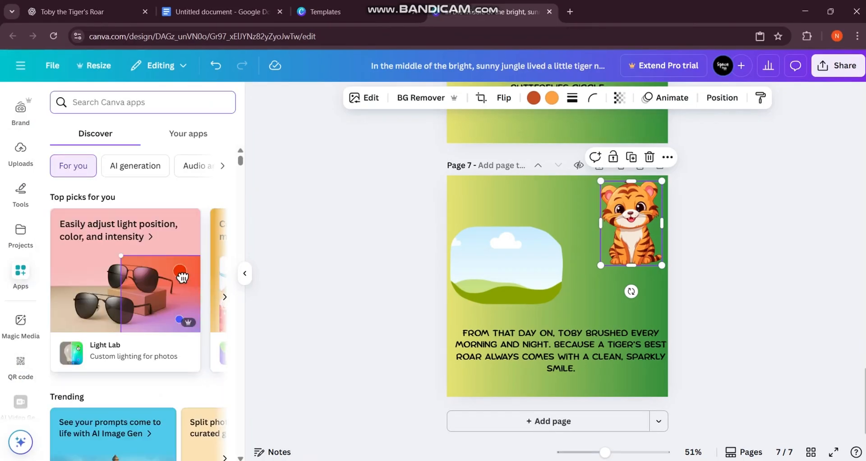
pyautogui.scroll(-7, 139, 302)
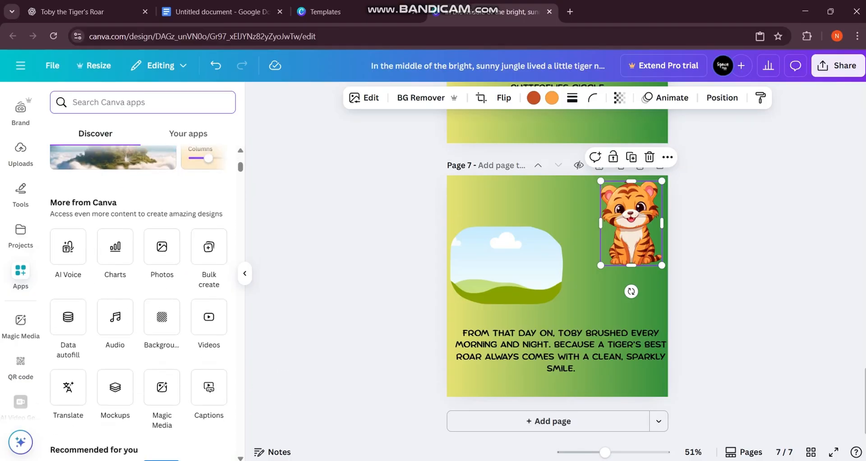
pyautogui.scroll(-1, 154, 324)
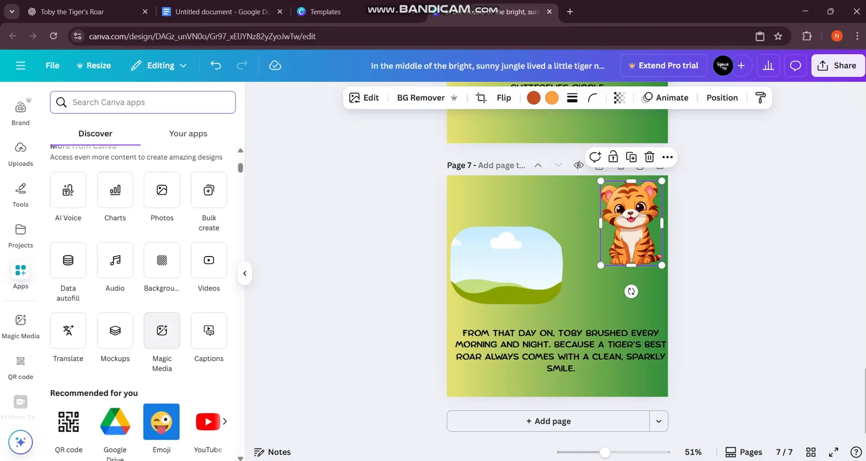
pyautogui.click(162, 330)
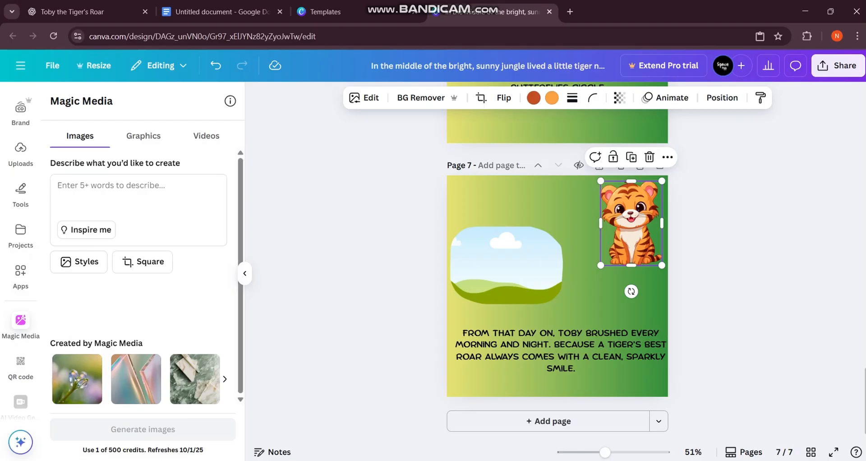
pyautogui.rightClick(123, 197)
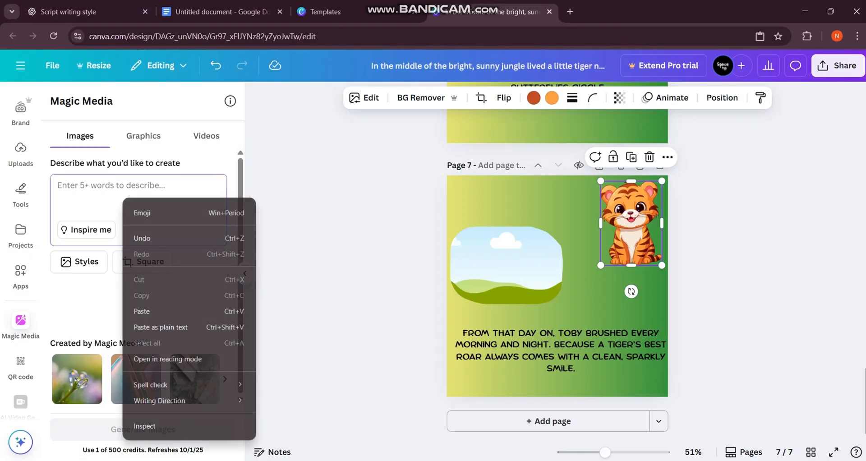
pyautogui.click(142, 311)
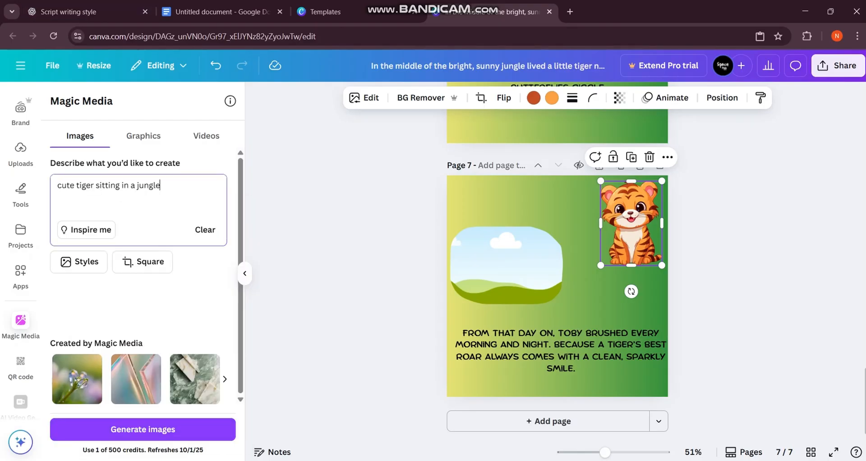
# Step: Apply the Playful style to the image prompt and generate the images
pyautogui.click(79, 262)
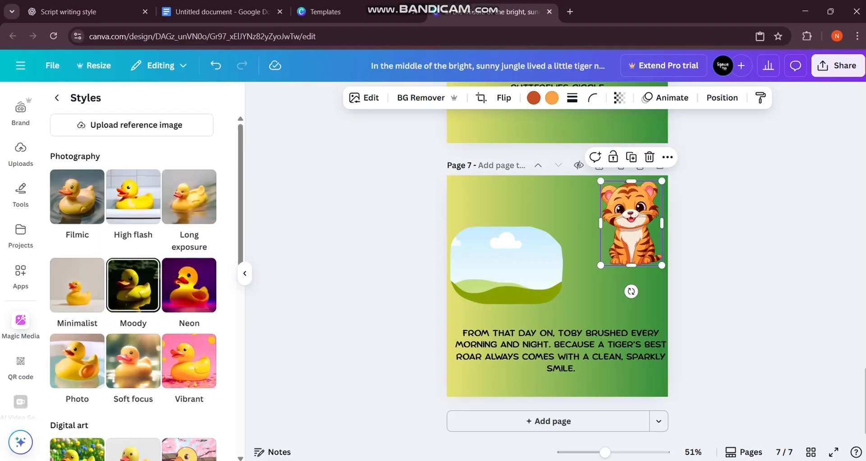
pyautogui.scroll(-5, 133, 149)
pyautogui.scroll(-1, 133, 288)
pyautogui.click(132, 334)
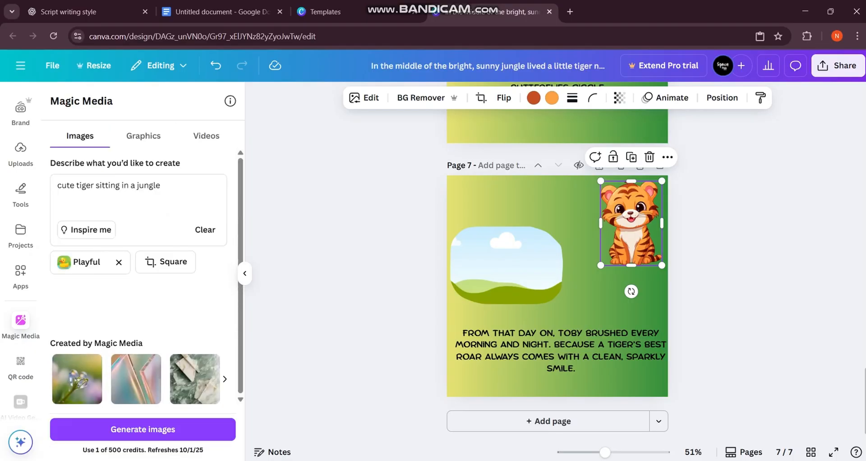
pyautogui.click(142, 428)
# Step: Fill the blob frame on page 3 with the generated white-chested tiger and monkey image and enlarge the frame slightly
pyautogui.scroll(20, 557, 271)
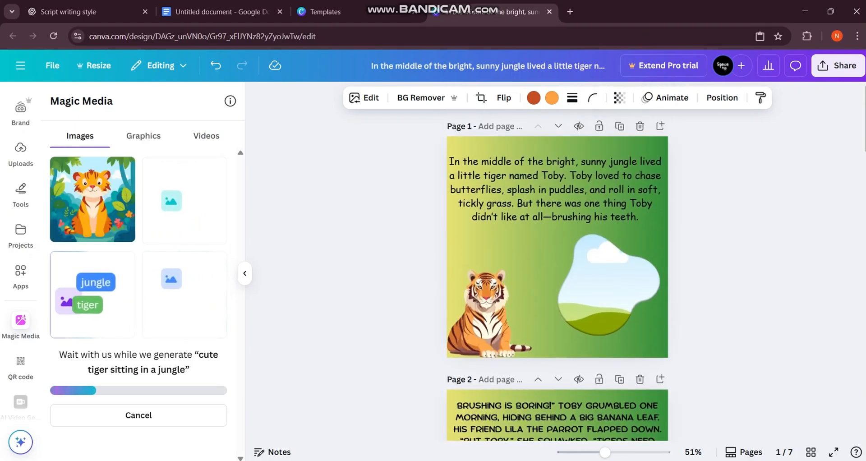
pyautogui.scroll(-10, 557, 271)
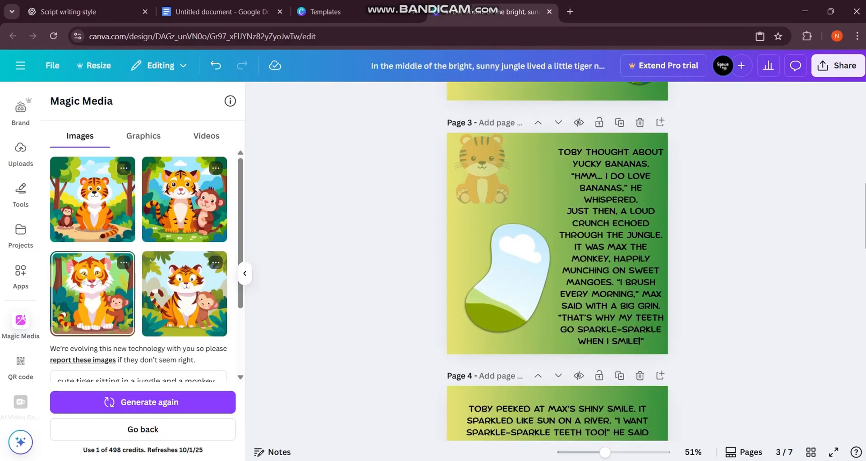
pyautogui.click(92, 293)
pyautogui.moveTo(545, 243); pyautogui.dragTo(514, 275)
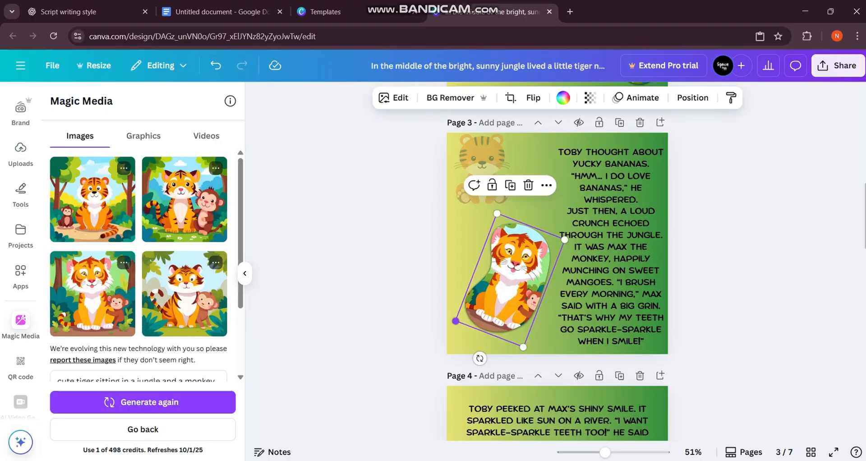
pyautogui.moveTo(455, 321)
pyautogui.mouseDown()
pyautogui.moveTo(440, 326)
pyautogui.moveTo(447, 326)
pyautogui.mouseUp()
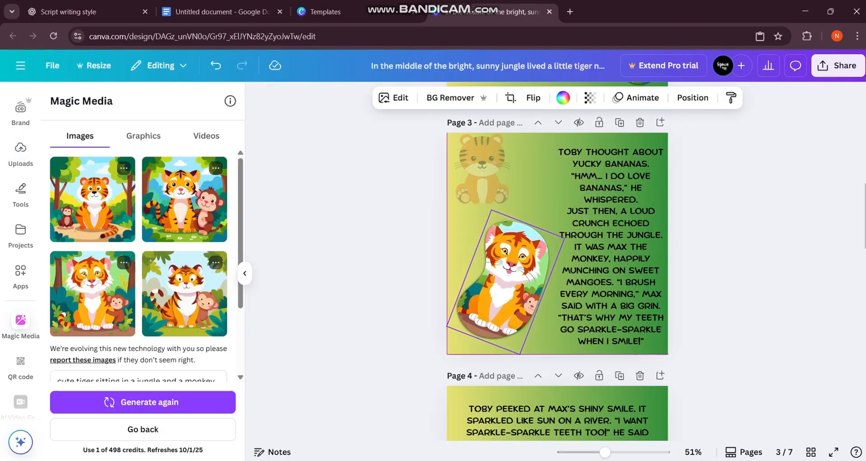
# Step: Enlarge the tilted tiger-and-monkey picture frame on page 6 above the story text
pyautogui.scroll(-15, 557, 261)
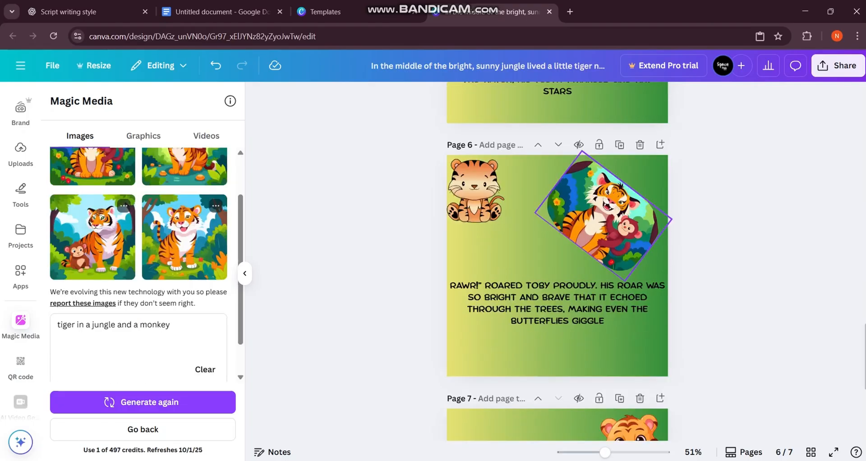
pyautogui.click(587, 235)
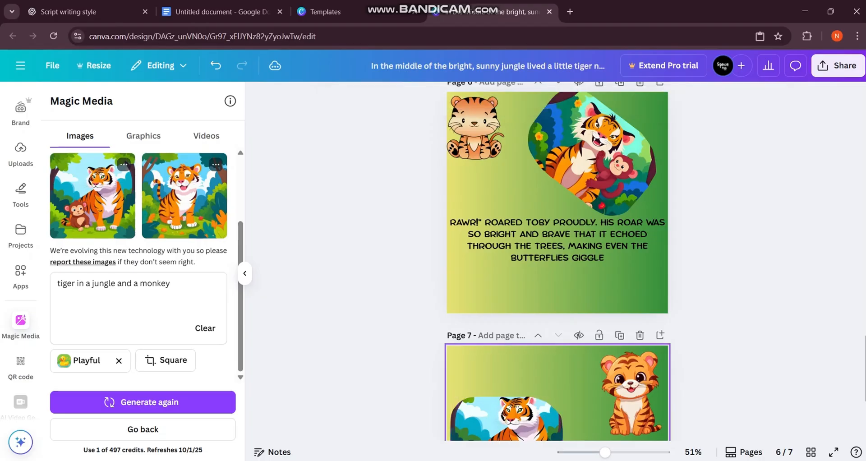
pyautogui.scroll(-4, 557, 361)
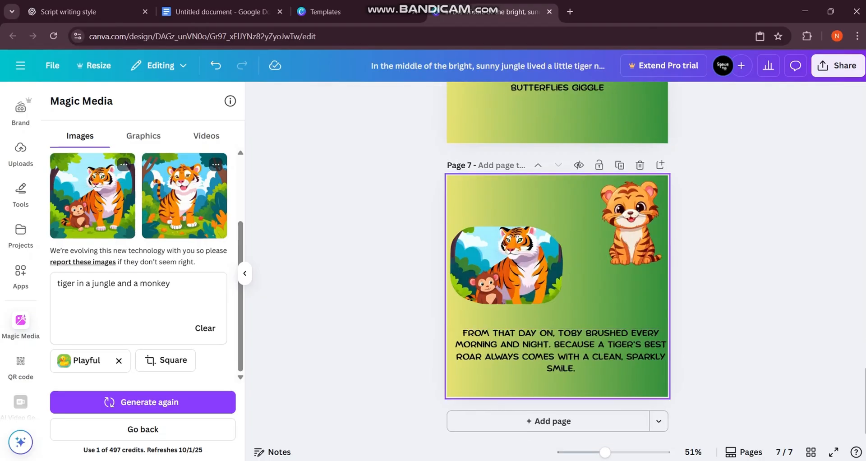
# Step: Publish the storybook design to Simplebooklet Flip as a flipbook
pyautogui.scroll(15, 557, 271)
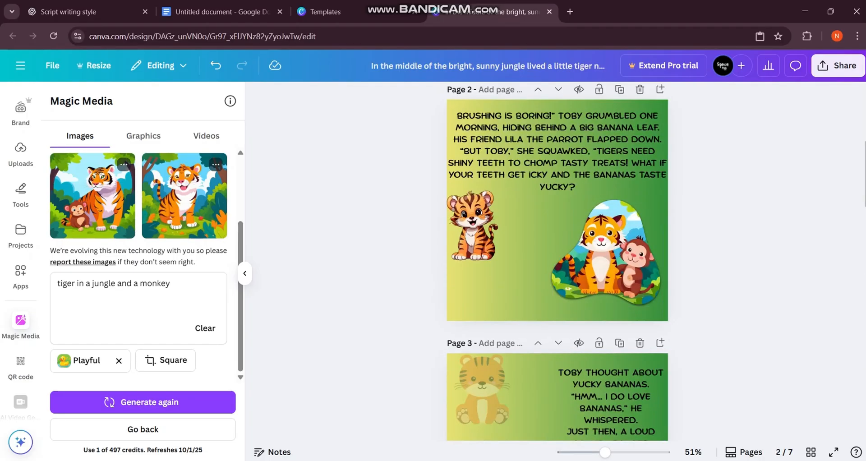
pyautogui.scroll(3, 557, 271)
pyautogui.click(838, 65)
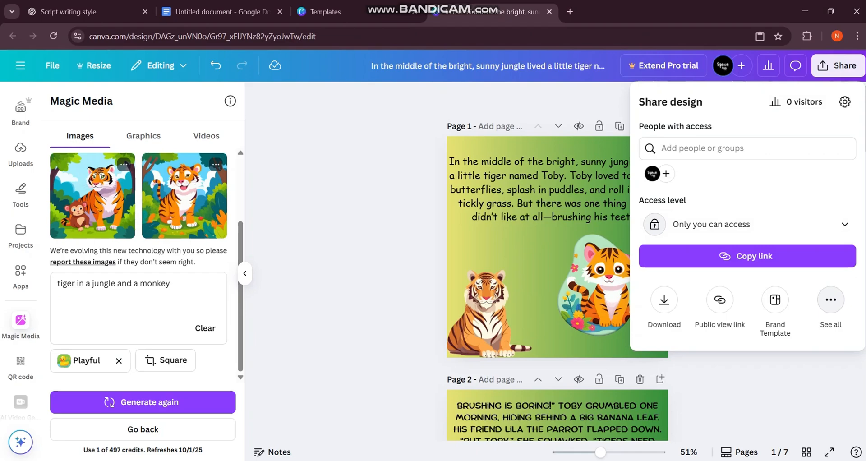
pyautogui.click(830, 299)
pyautogui.scroll(-6, 830, 300)
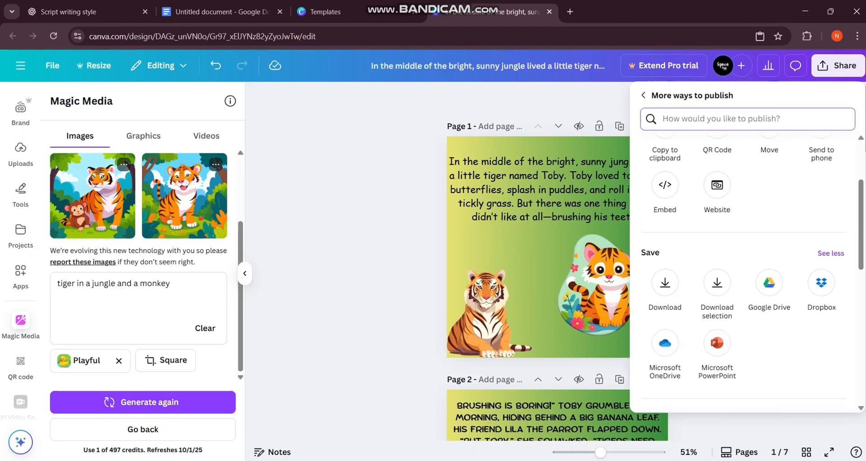
pyautogui.scroll(-5, 717, 264)
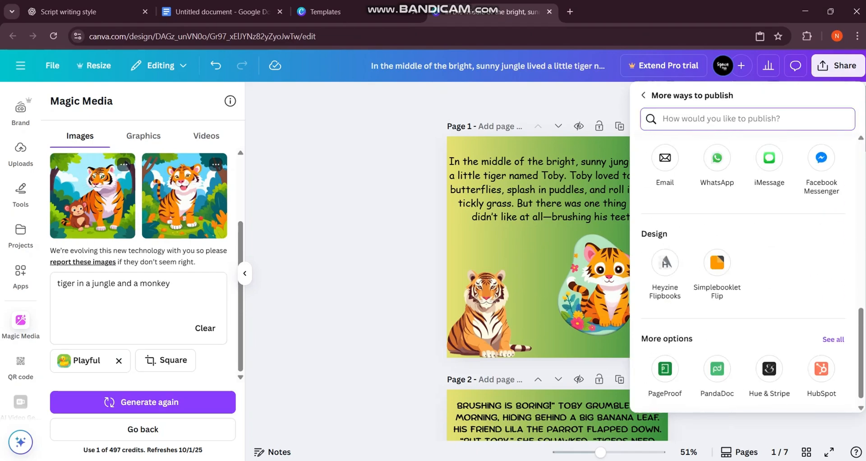
pyautogui.click(717, 262)
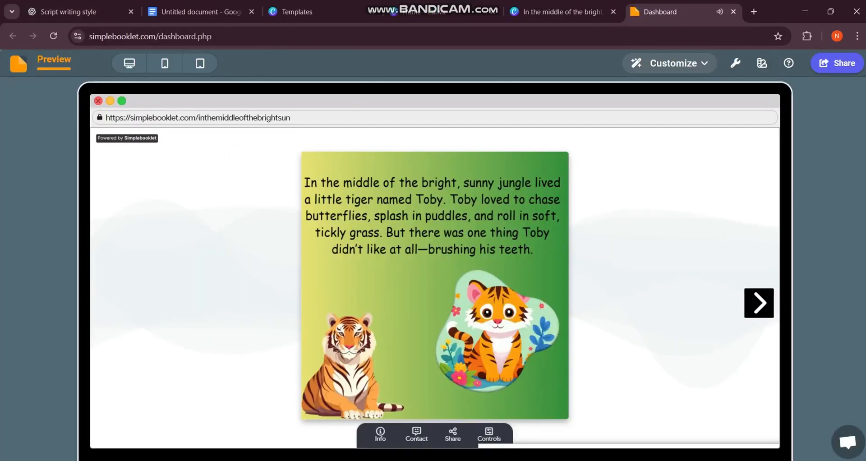
# Step: Page through the Simplebooklet flipbook preview to check its spreads and open the booklet's sharing options
pyautogui.press('Right')
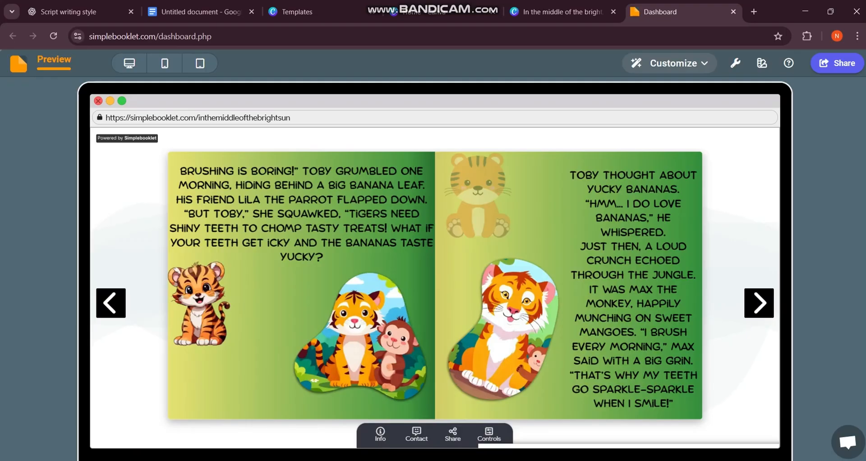
pyautogui.press('Right')
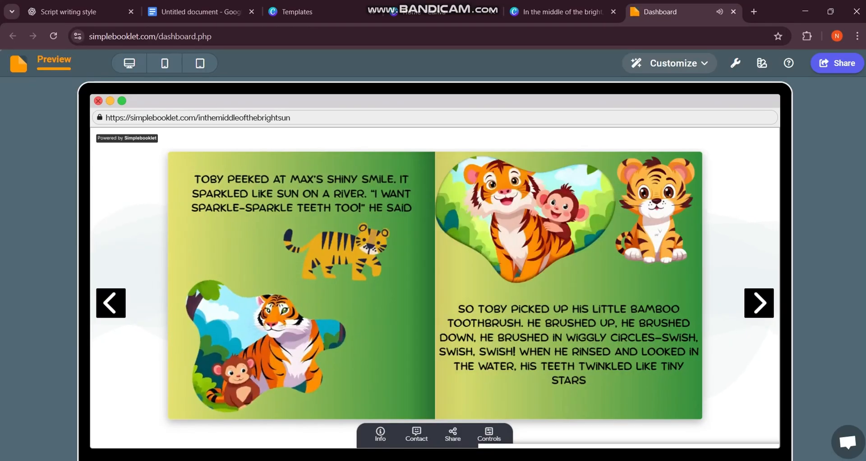
pyautogui.press('Right')
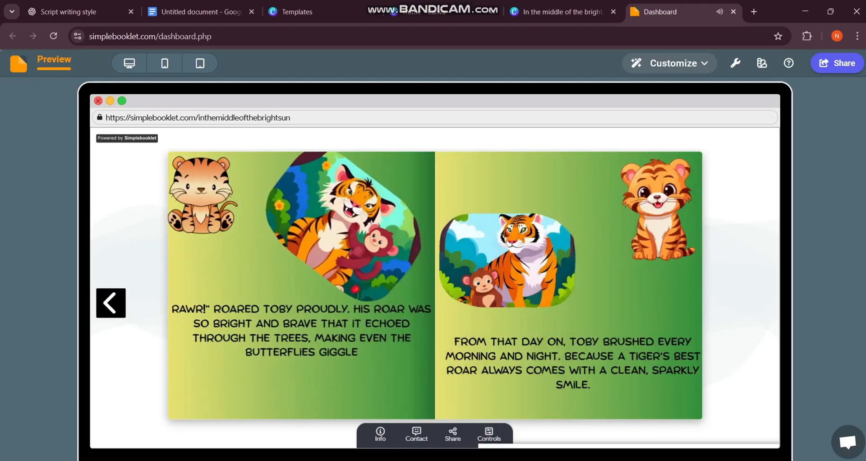
pyautogui.press('Left')
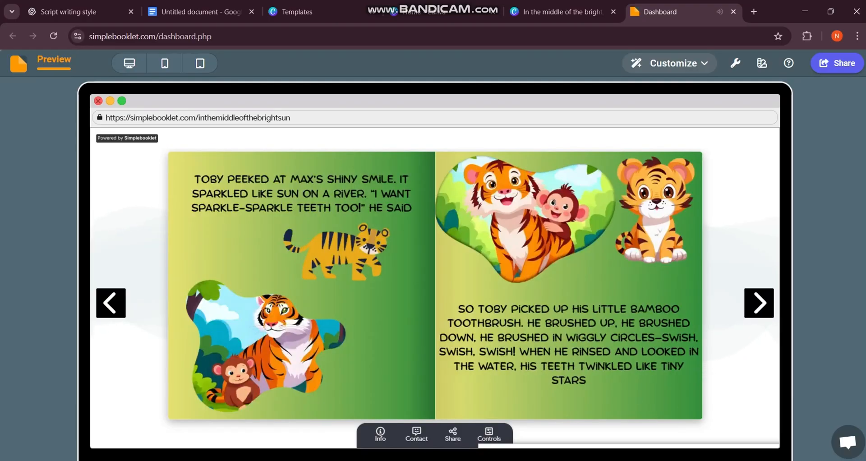
pyautogui.click(836, 63)
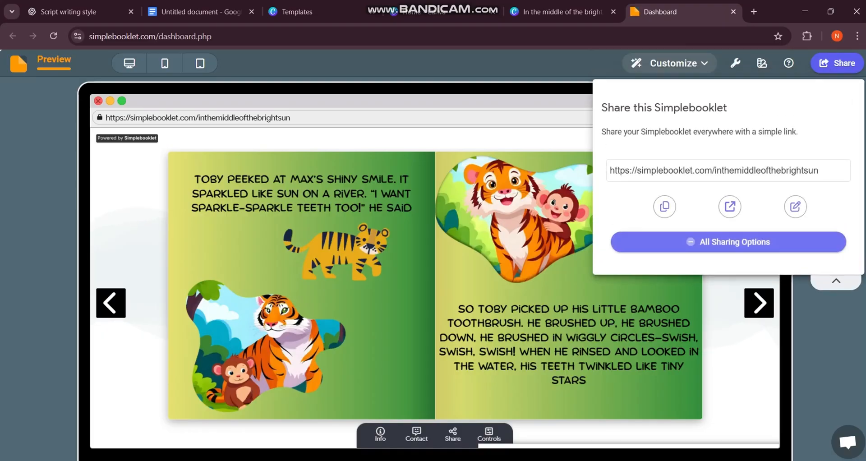